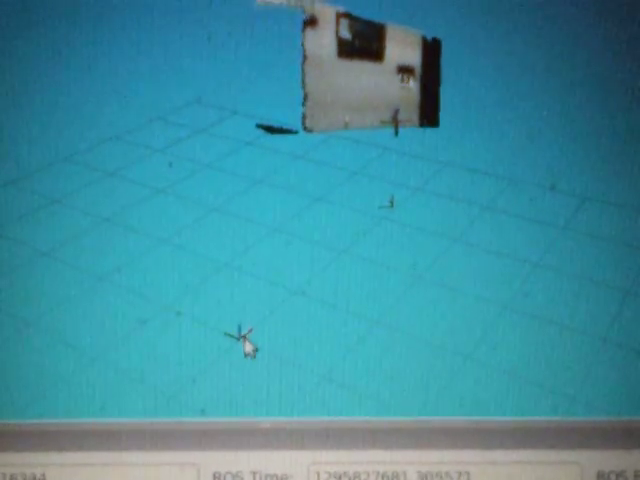
Orbit the 3D view so the detected marker panel faces the camera above the grid
{"action": "left_click_drag", "start_coordinate": [248, 340], "coordinate": [297, 291]}
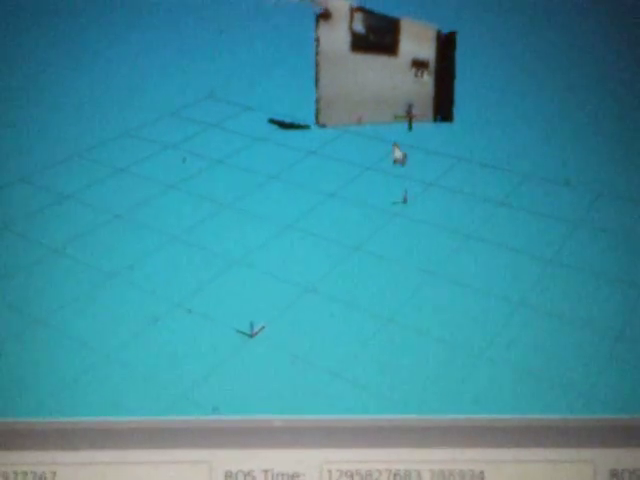